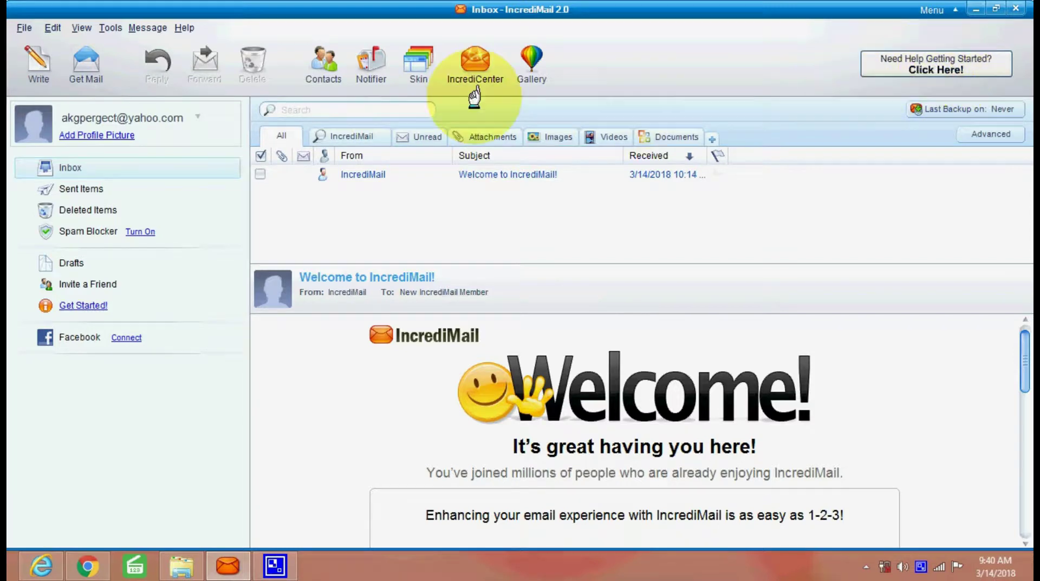
{"action": "left_click", "coordinate": [100, 555]}
{"action": "left_click", "coordinate": [478, 10]}
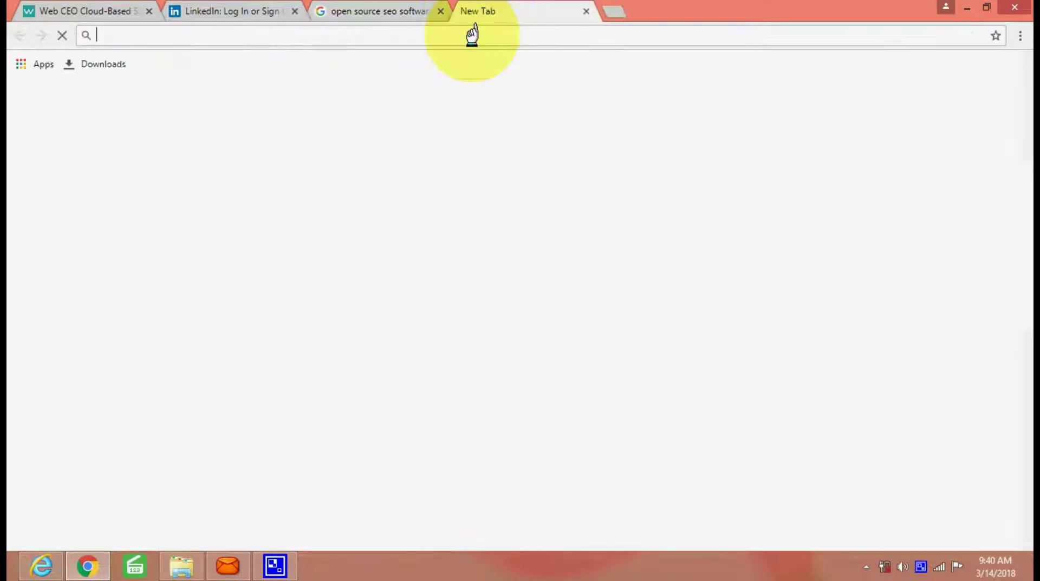
{"action": "type", "text": "www.google.co.in/?gfe_rd=cr&dcr=0&ei=XEuyWvCnFsecX9ebn7AN"}
{"action": "key", "text": "Return"}
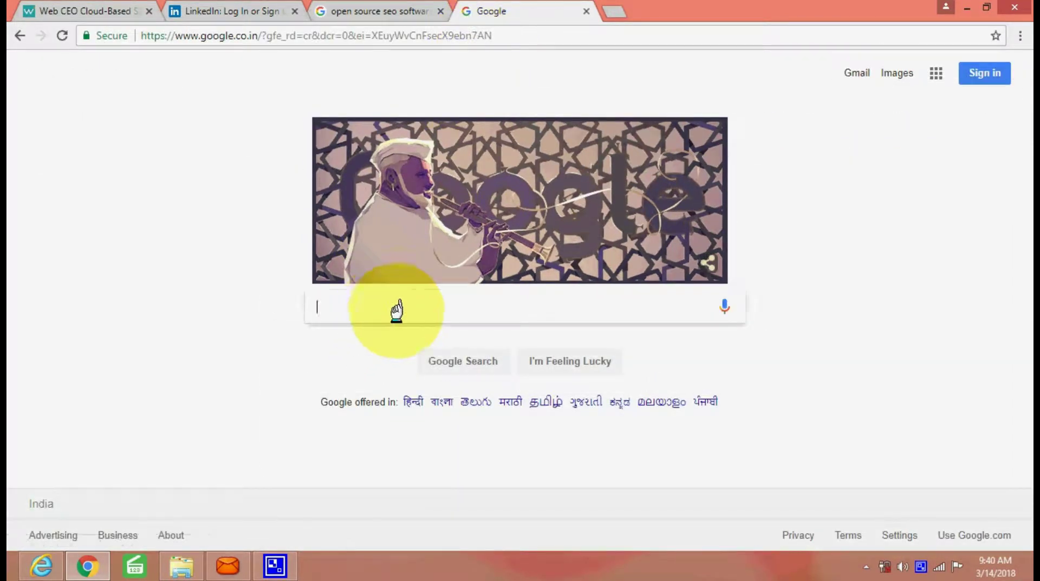
- Search Google for 'incredimail'
{"action": "type", "text": "incred"}
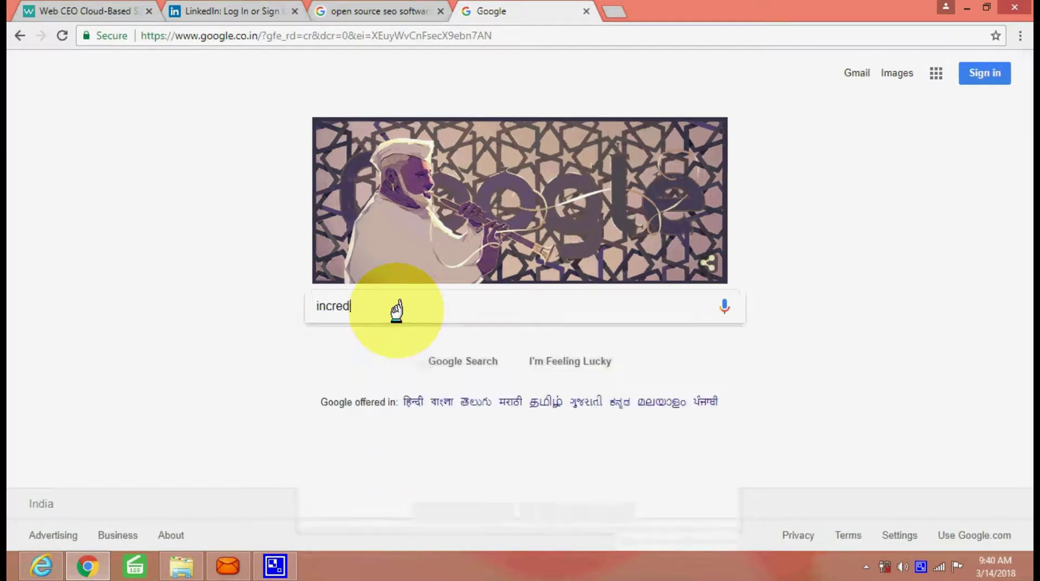
{"action": "type", "text": "imail"}
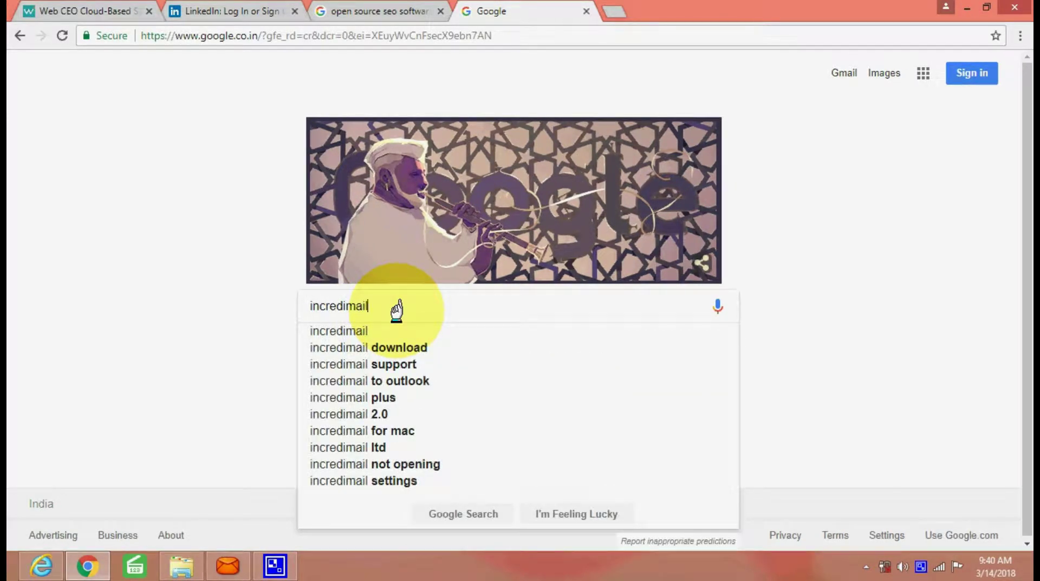
{"action": "key", "text": "Down"}
{"action": "key", "text": "Return"}
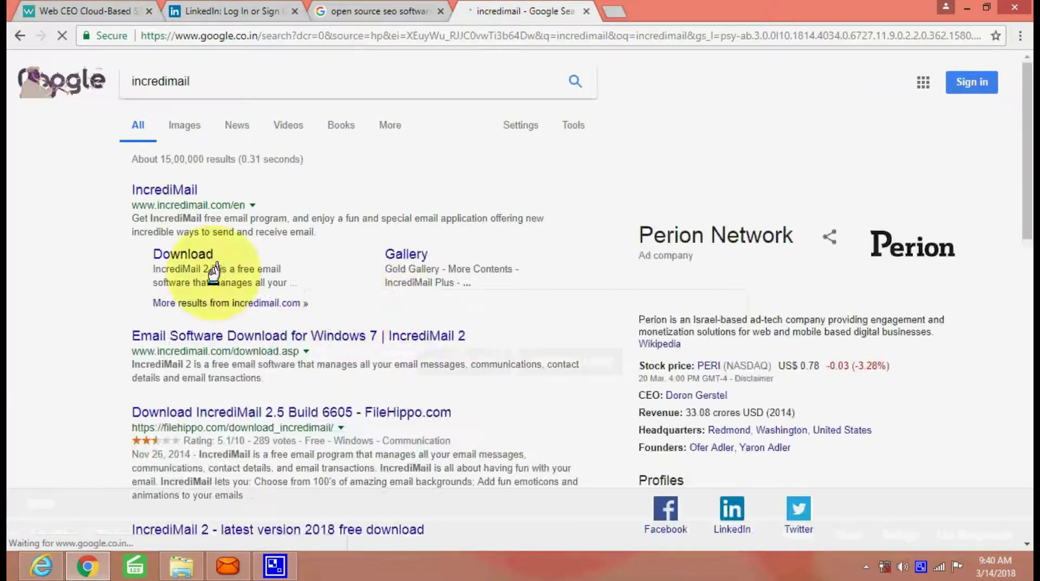
- Open the official IncrediMail site, start the IncrediMailSetup.exe download, then cancel it from the download shelf
{"action": "left_click", "coordinate": [173, 189]}
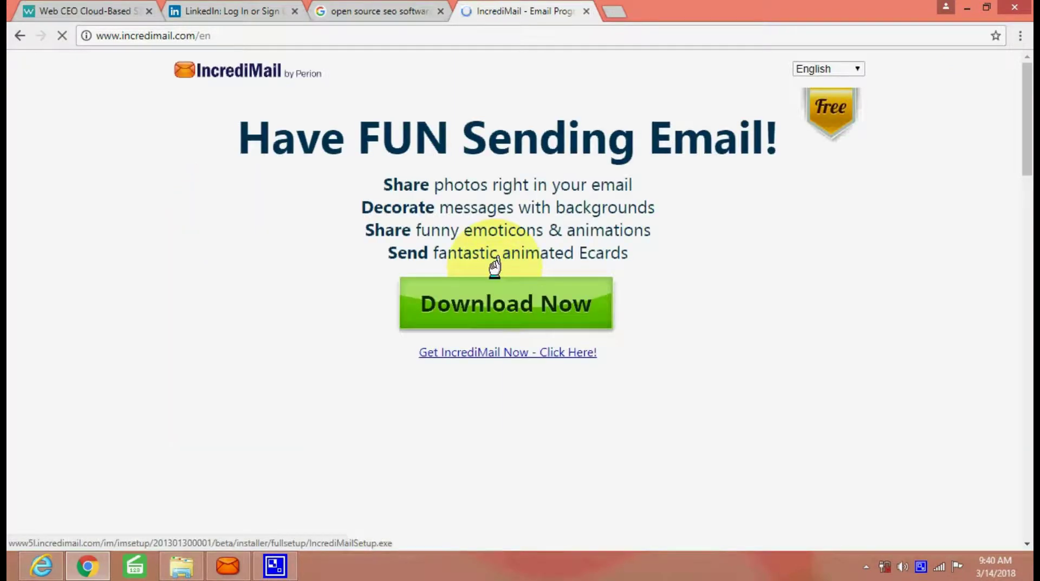
{"action": "left_click", "coordinate": [510, 311]}
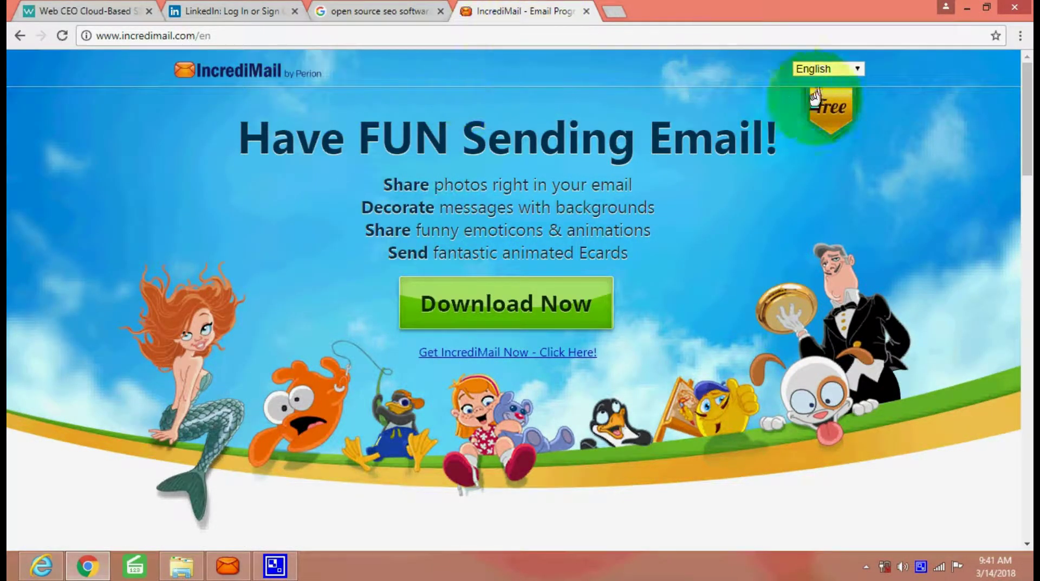
{"action": "left_click", "coordinate": [837, 108]}
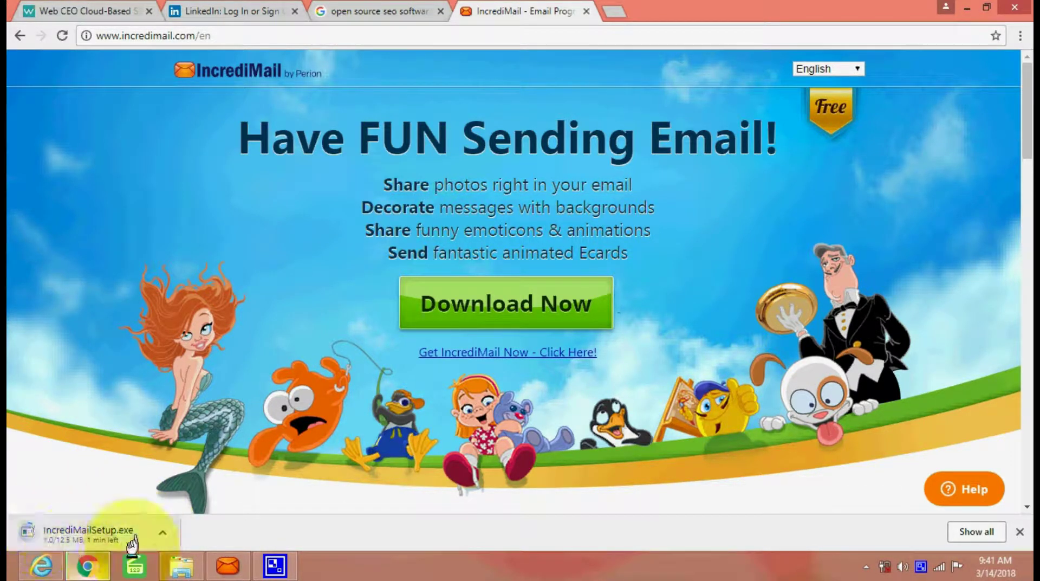
{"action": "right_click", "coordinate": [155, 529]}
{"action": "left_click", "coordinate": [179, 507]}
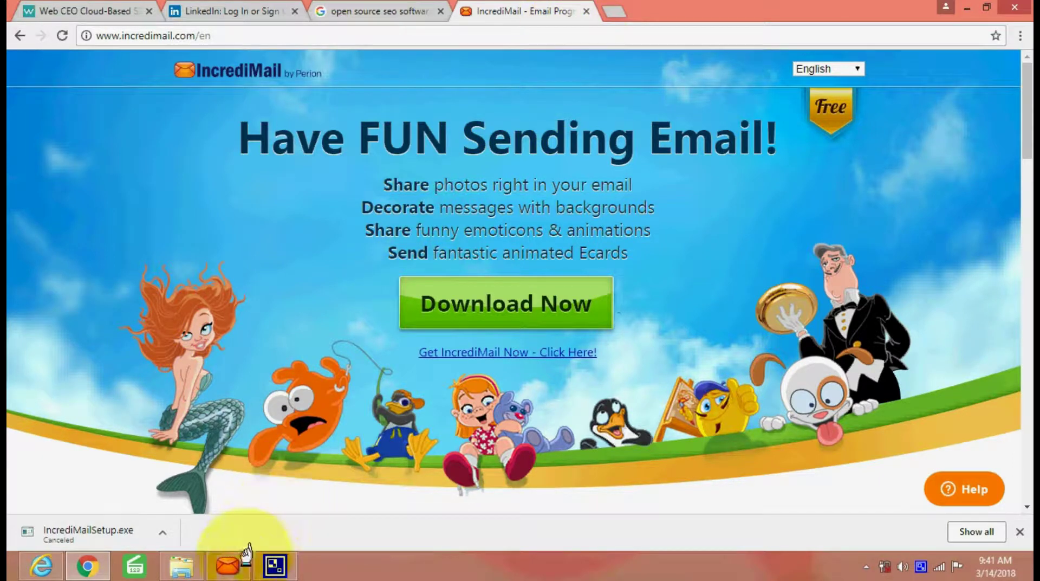
- Switch to IncrediMail and start a new message from the File menu
{"action": "left_click", "coordinate": [227, 565]}
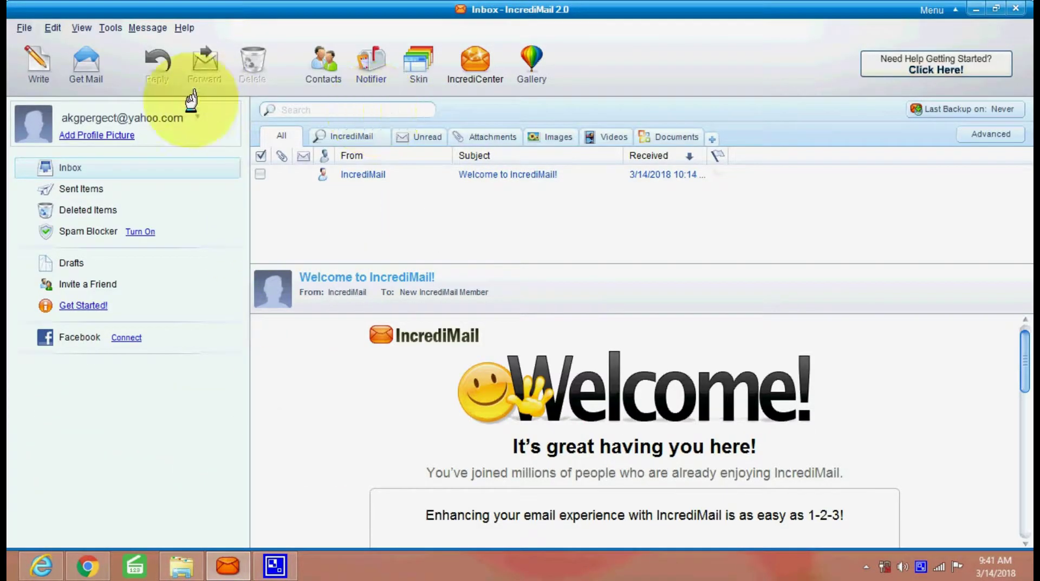
{"action": "left_click", "coordinate": [18, 27]}
{"action": "left_click", "coordinate": [49, 48]}
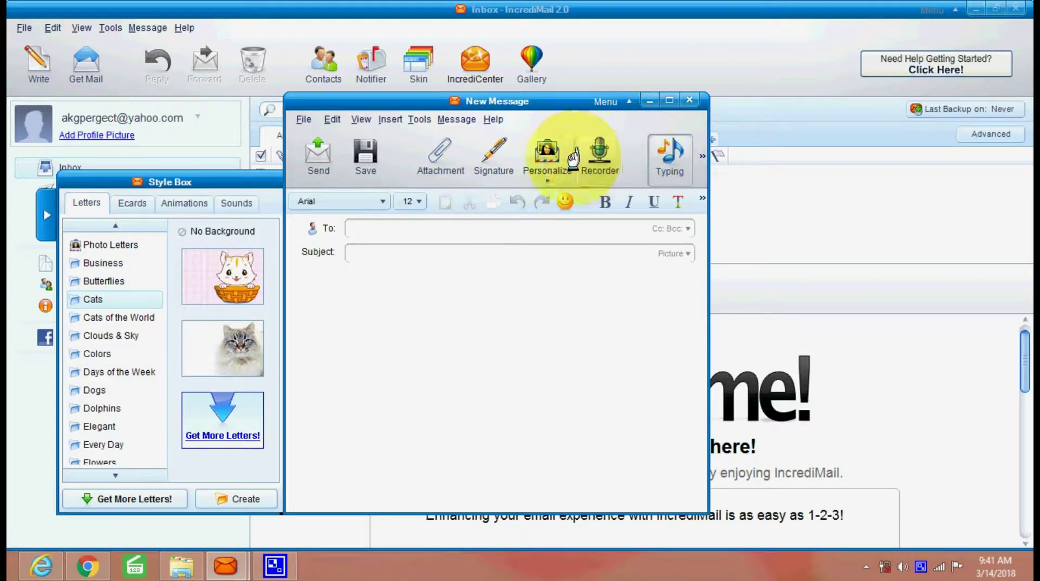
- Try recording a voice message, dismiss the IncrediMail Plus offer, and close the recorder and message unsent
{"action": "left_click", "coordinate": [599, 160]}
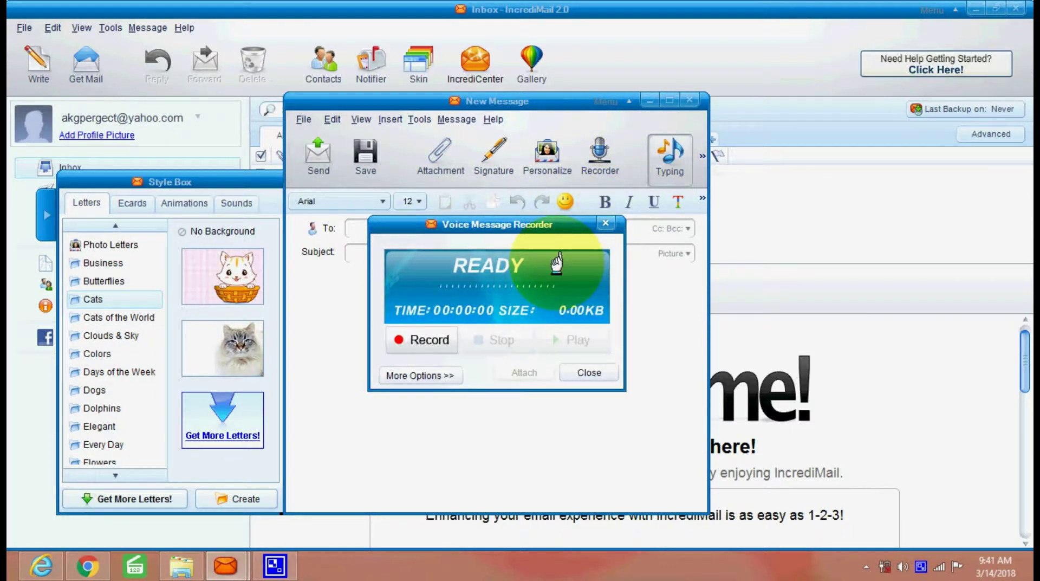
{"action": "left_click", "coordinate": [420, 339]}
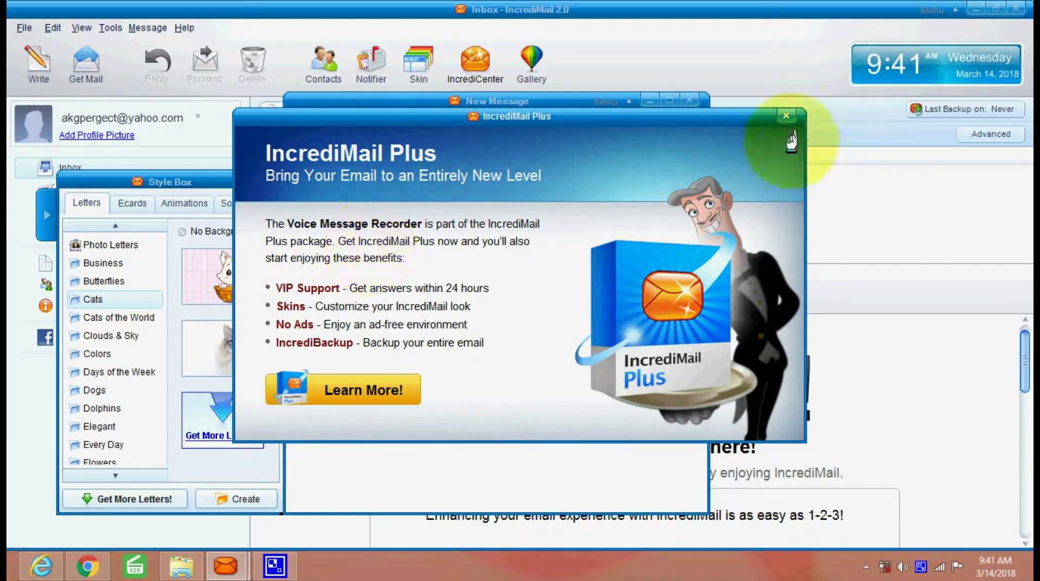
{"action": "left_click", "coordinate": [785, 117]}
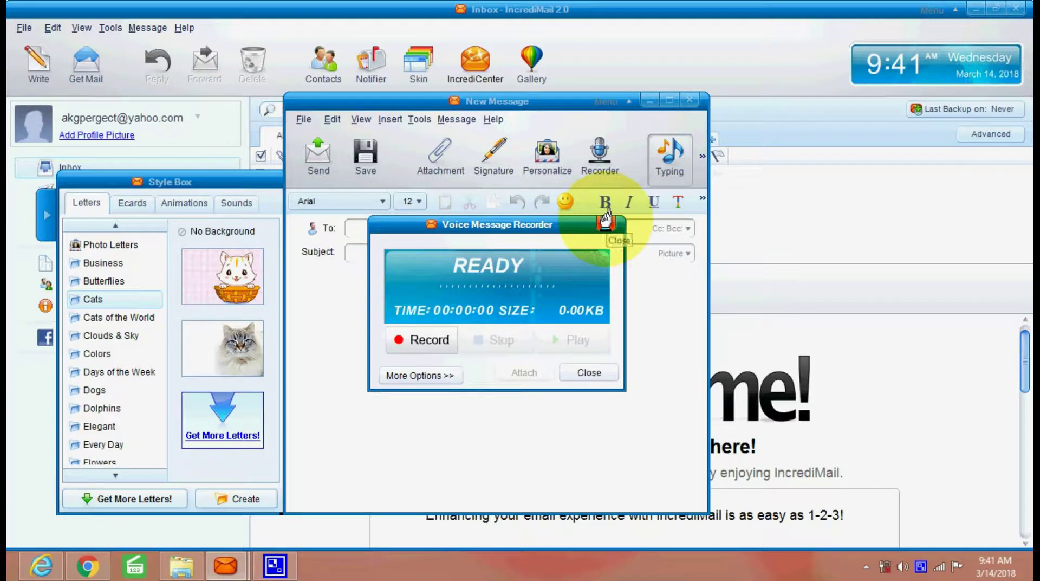
{"action": "left_click", "coordinate": [605, 222]}
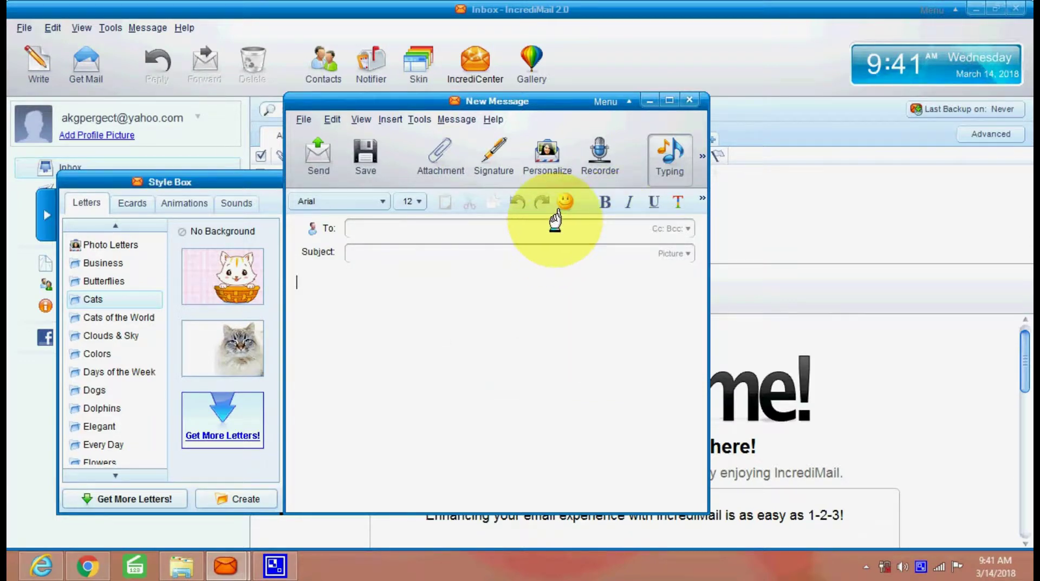
{"action": "left_click", "coordinate": [477, 228]}
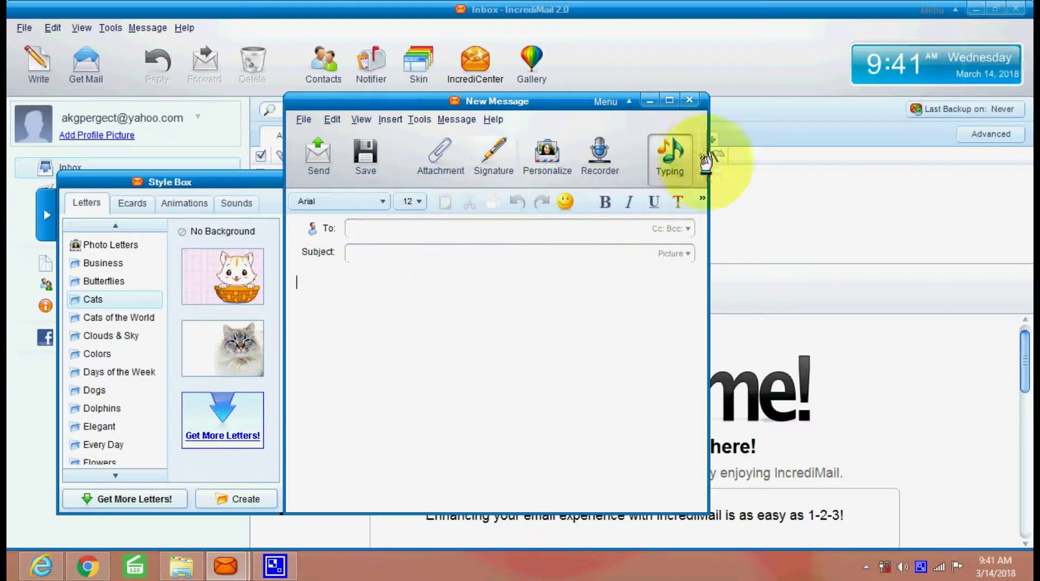
{"action": "left_click", "coordinate": [689, 99]}
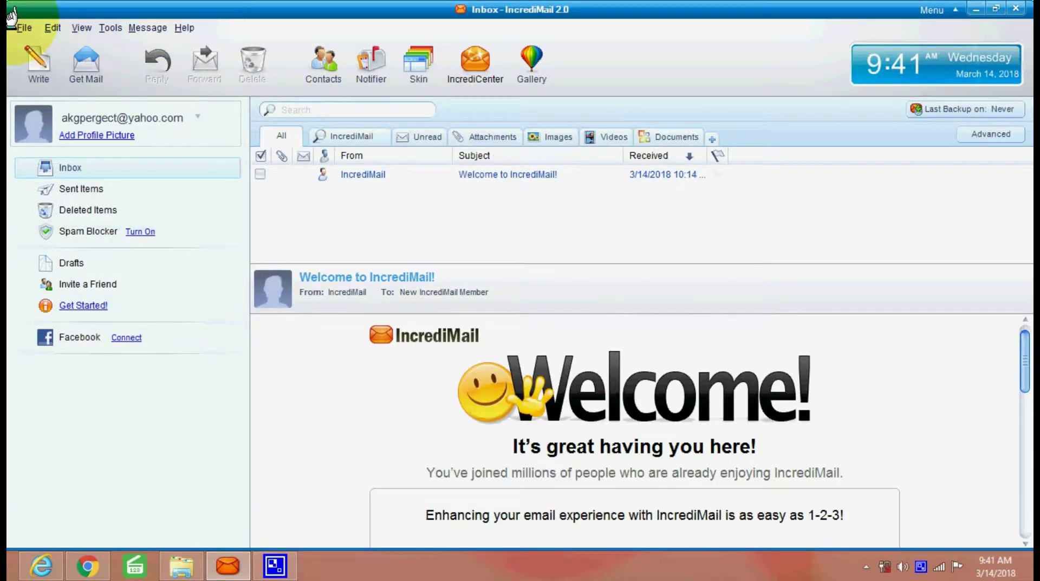
- Create a blue folder from File > Folder > New Folder and rename it 'business'
{"action": "left_click", "coordinate": [22, 27]}
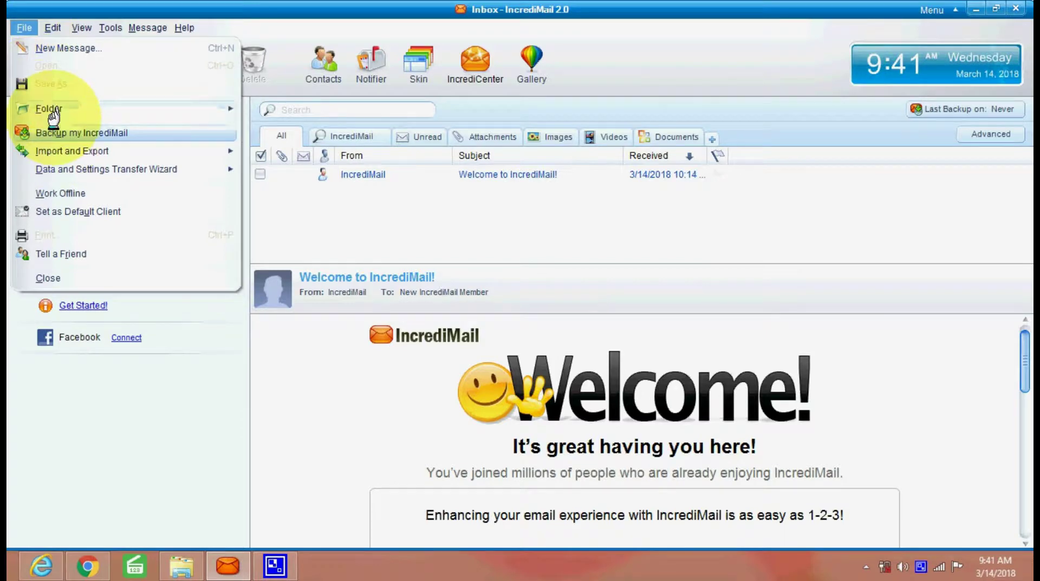
{"action": "mouse_move", "coordinate": [48, 107]}
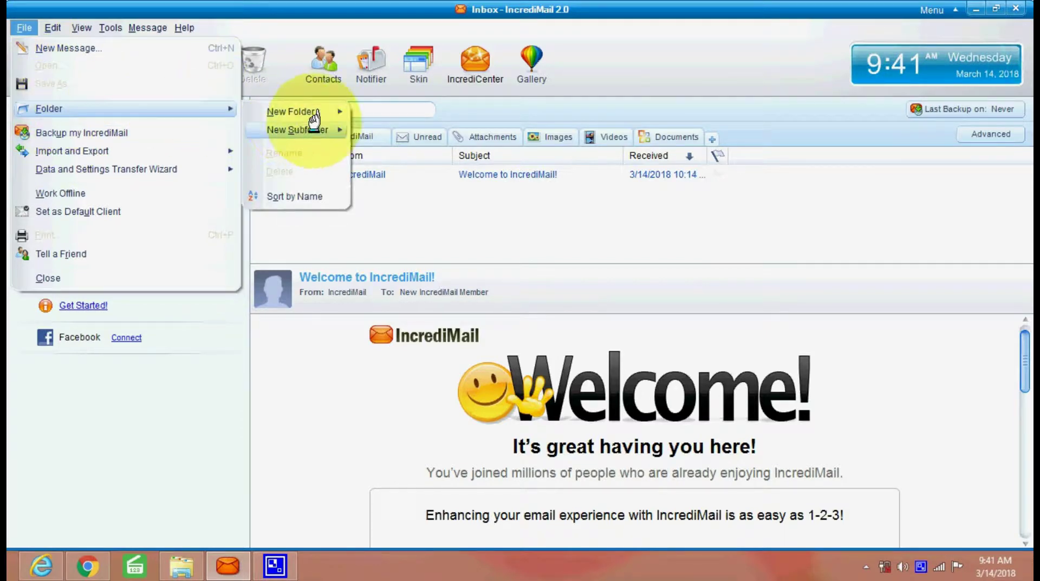
{"action": "mouse_move", "coordinate": [314, 108]}
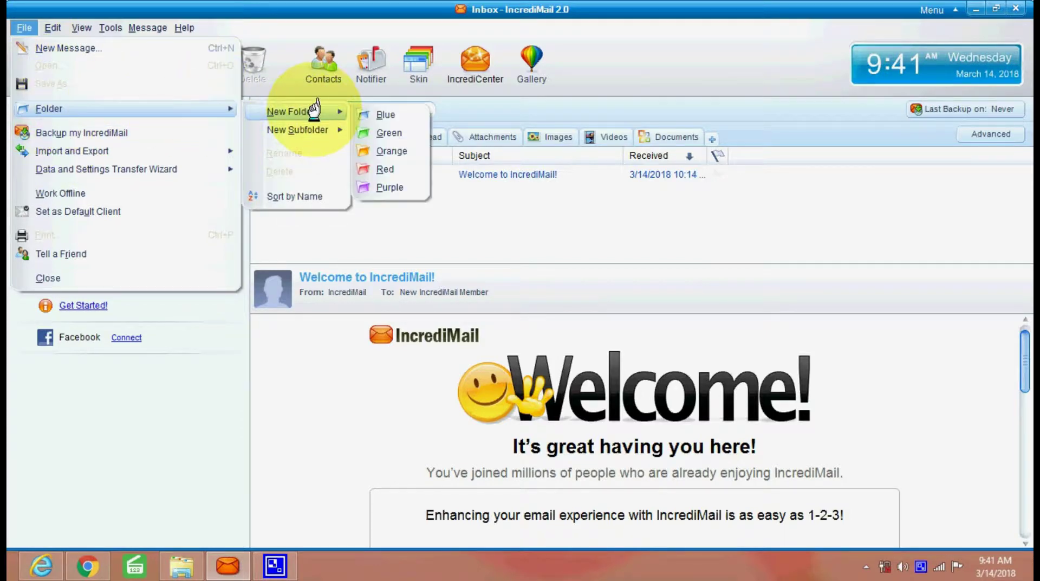
{"action": "left_click", "coordinate": [387, 115]}
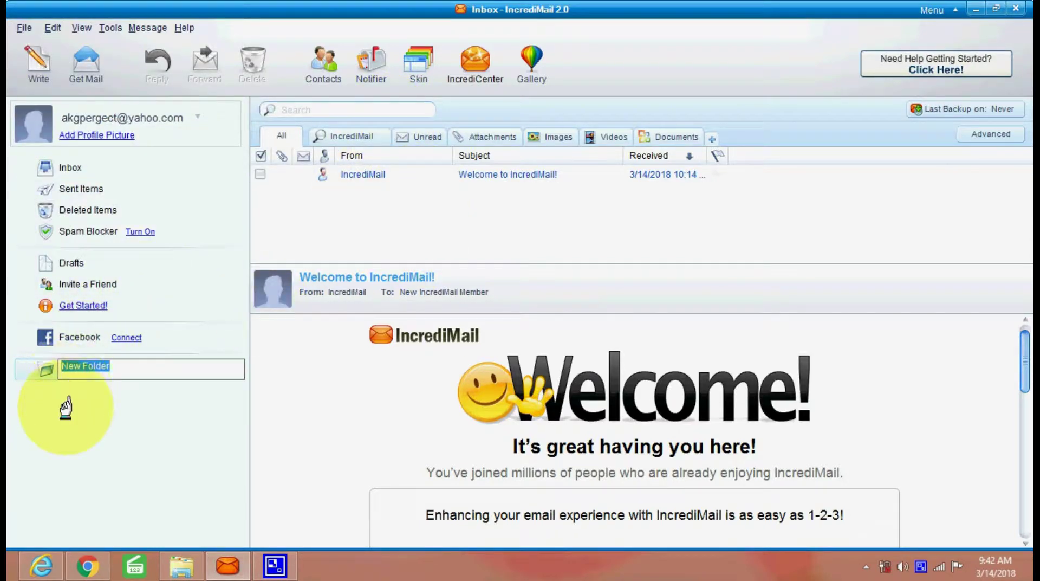
{"action": "left_click", "coordinate": [77, 346]}
{"action": "left_click", "coordinate": [83, 366]}
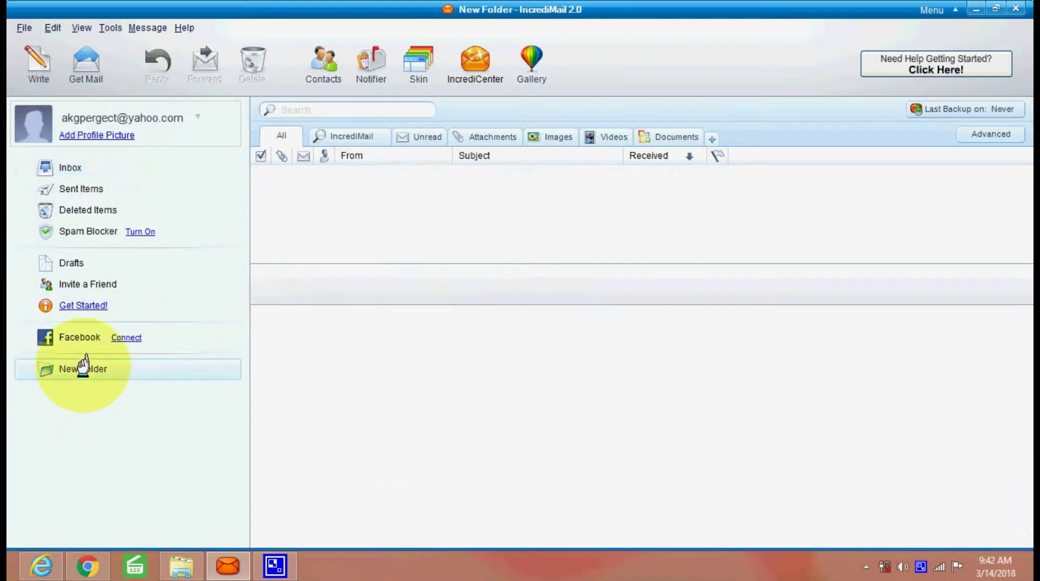
{"action": "right_click", "coordinate": [85, 368]}
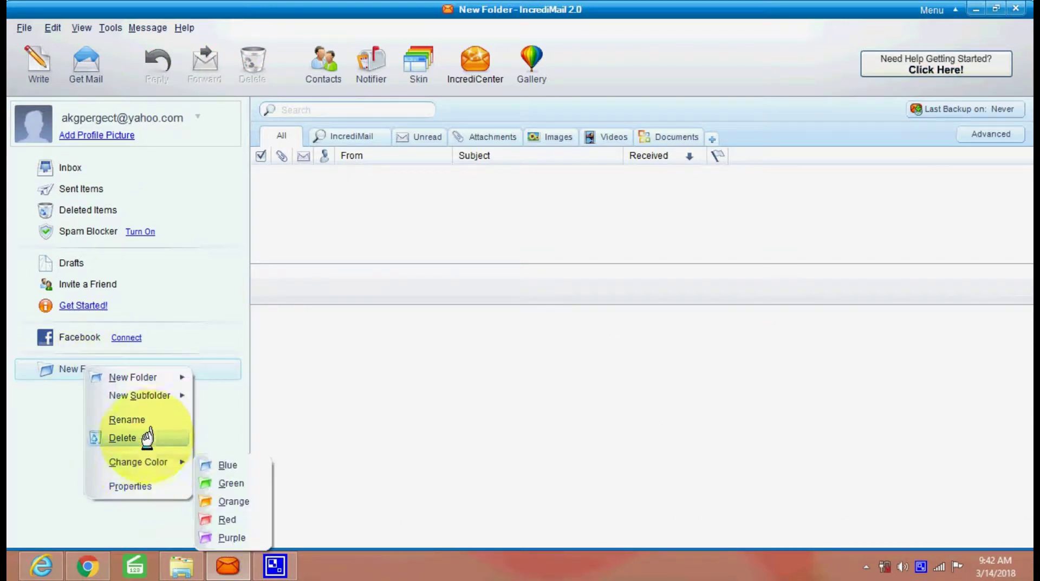
{"action": "left_click", "coordinate": [146, 420]}
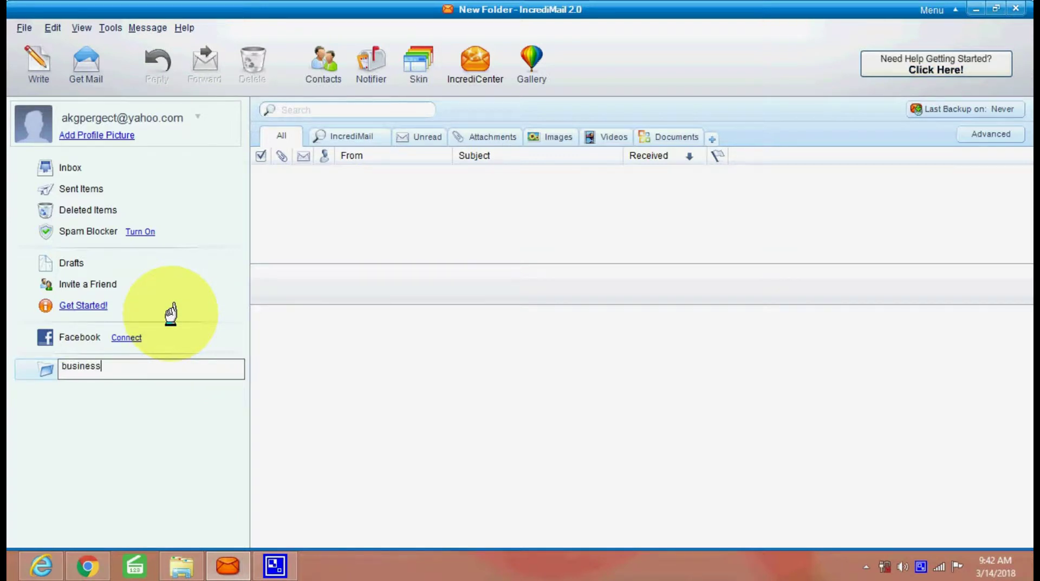
{"action": "left_click", "coordinate": [56, 396]}
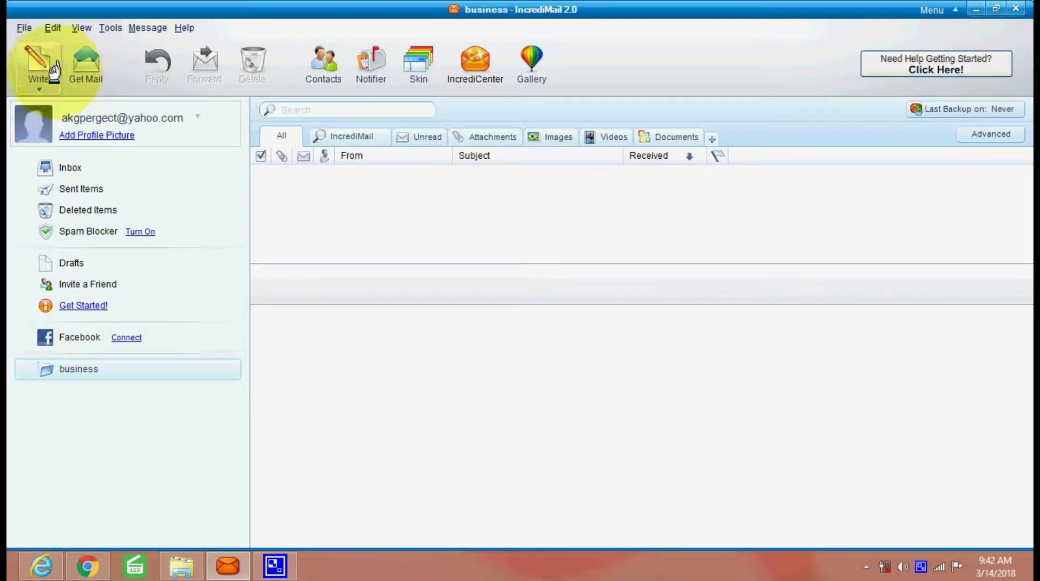
- Create an orange folder named 'personal' from File > Folder > New Folder > Orange
{"action": "left_click", "coordinate": [15, 27]}
{"action": "mouse_move", "coordinate": [70, 110]}
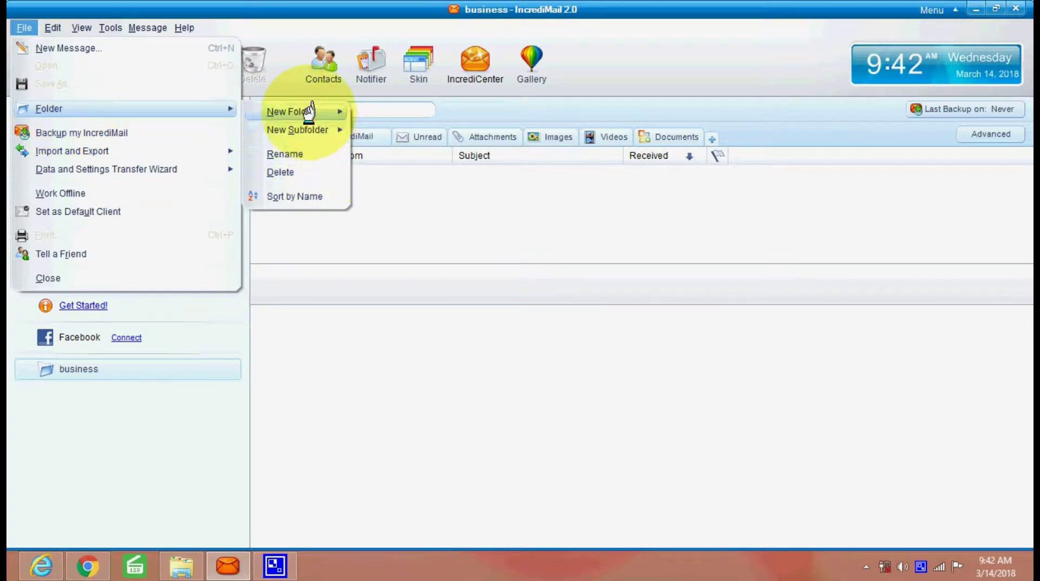
{"action": "mouse_move", "coordinate": [309, 111]}
{"action": "left_click", "coordinate": [399, 147]}
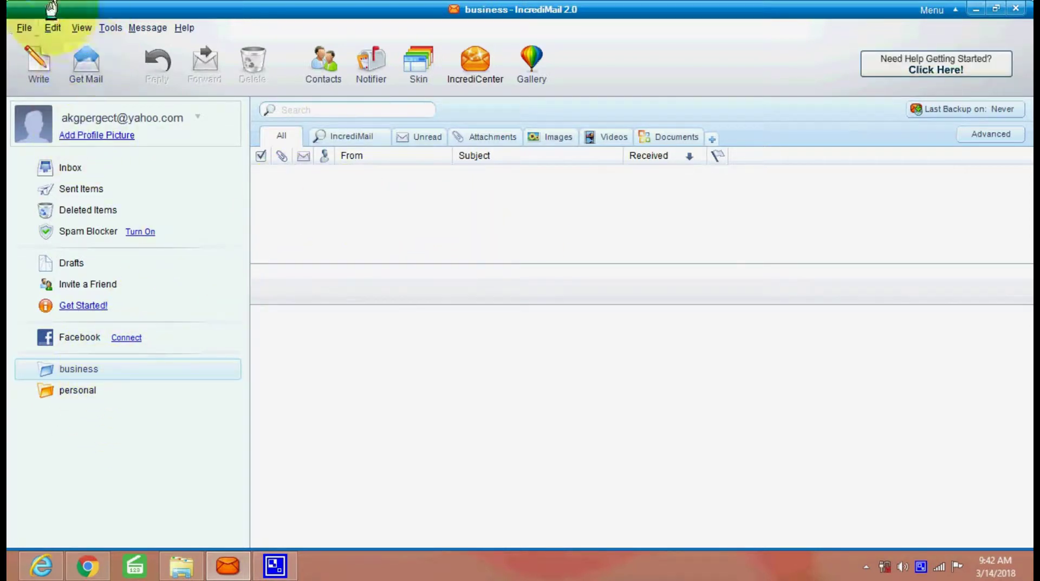
- Show the File menu's Import and Export submenu
{"action": "left_click", "coordinate": [13, 28]}
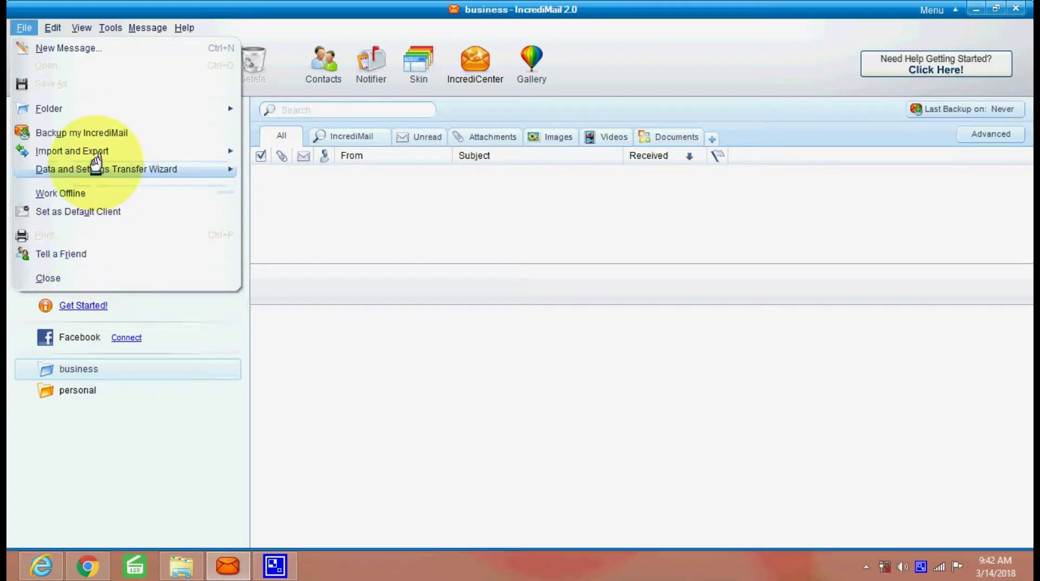
{"action": "mouse_move", "coordinate": [96, 163]}
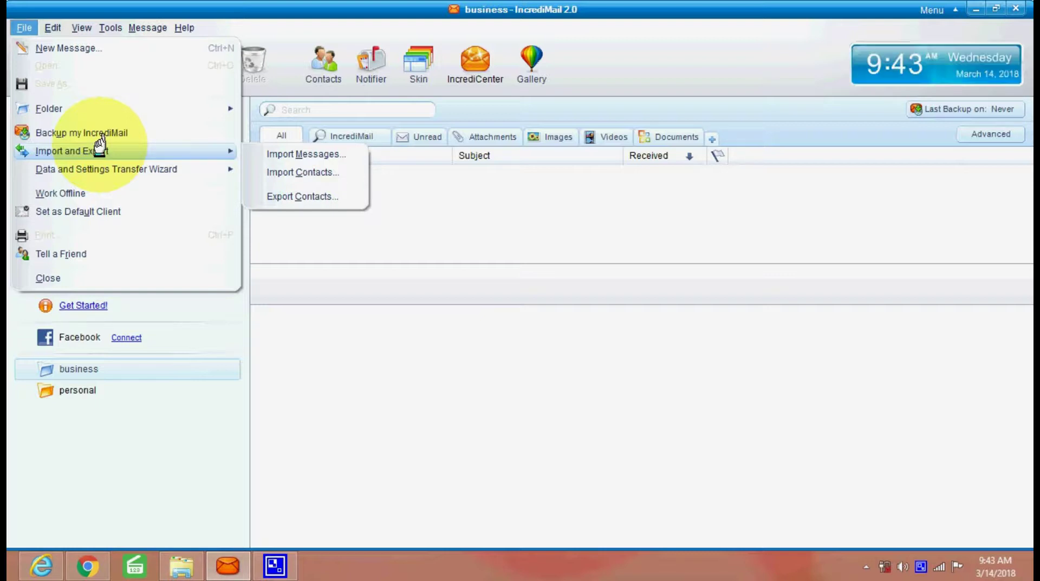
- Look through the Edit and View menus, moving on toward Tools
{"action": "mouse_move", "coordinate": [56, 30]}
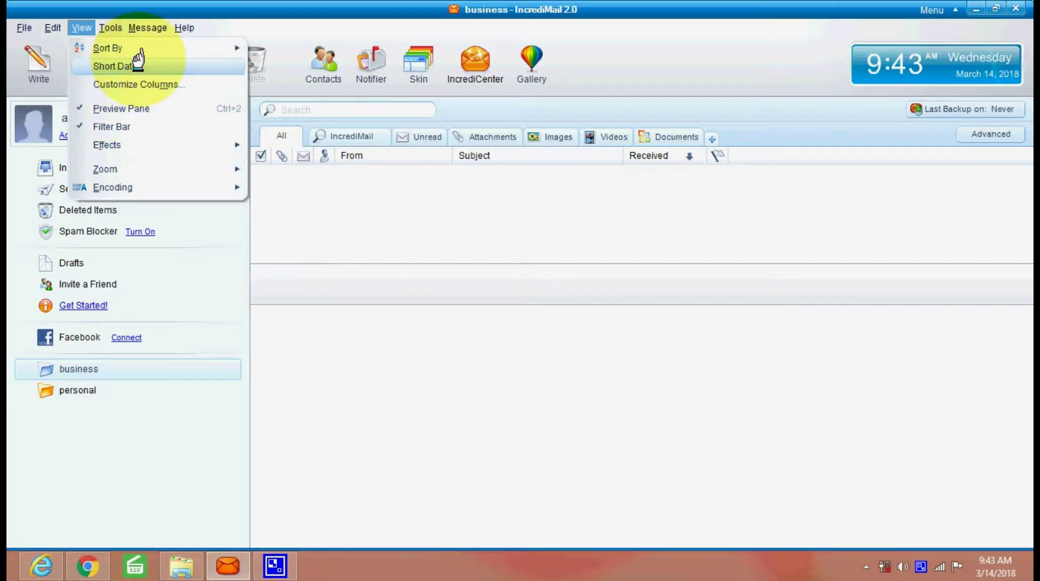
{"action": "mouse_move", "coordinate": [144, 50]}
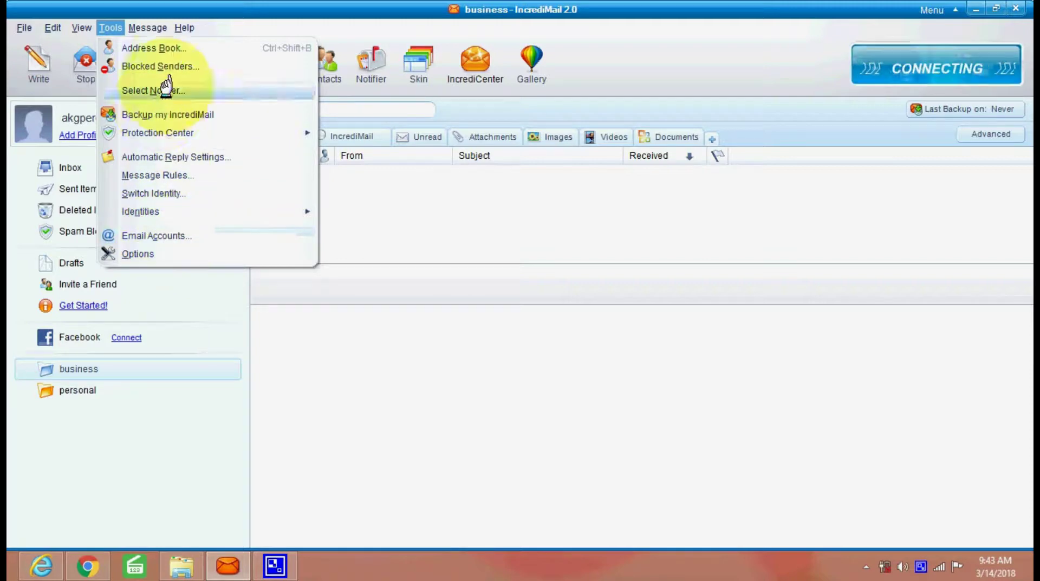
{"action": "left_click", "coordinate": [161, 235]}
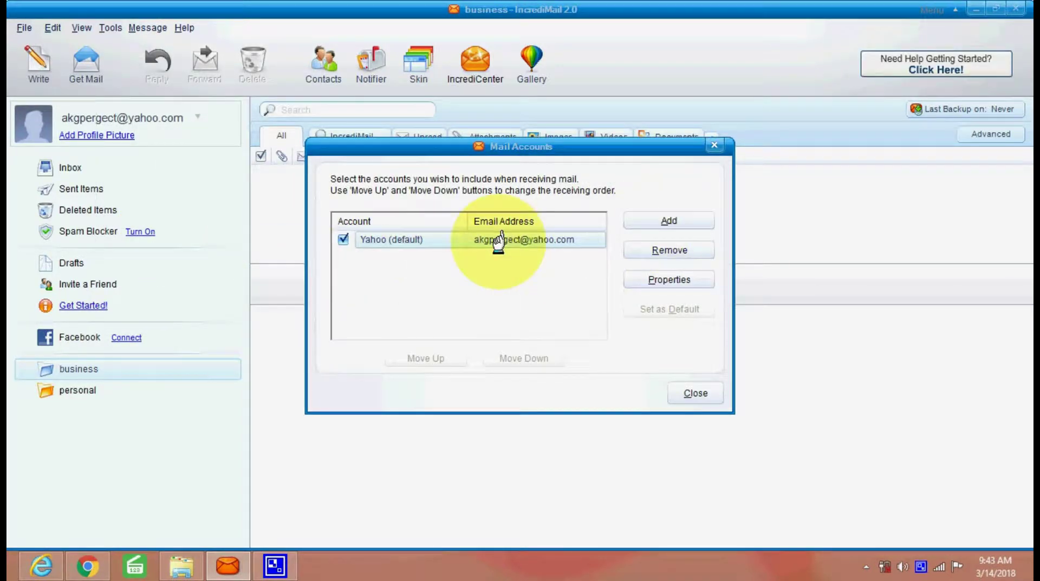
{"action": "key", "text": "alt+a"}
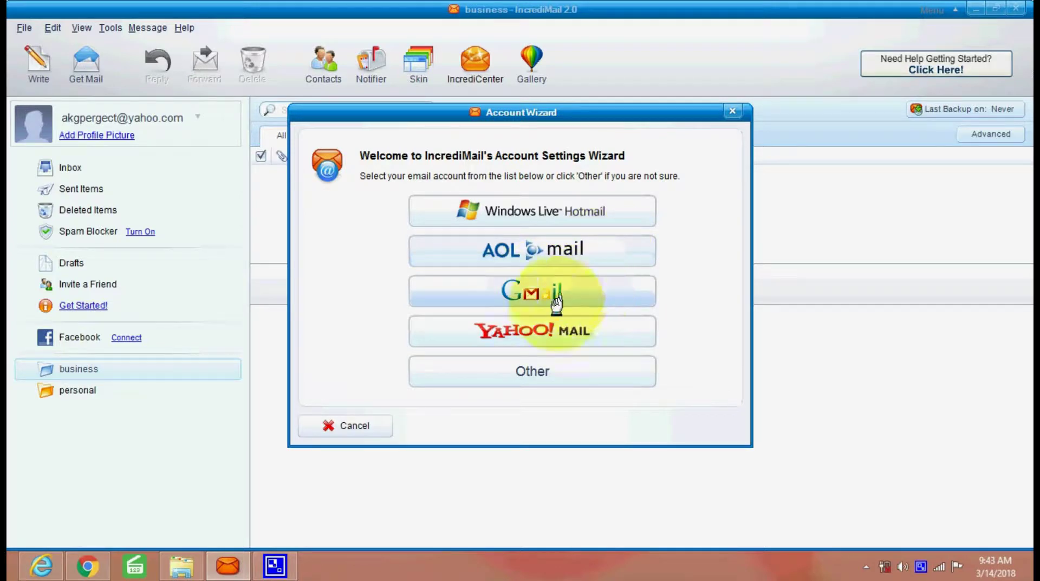
{"action": "left_click", "coordinate": [563, 370]}
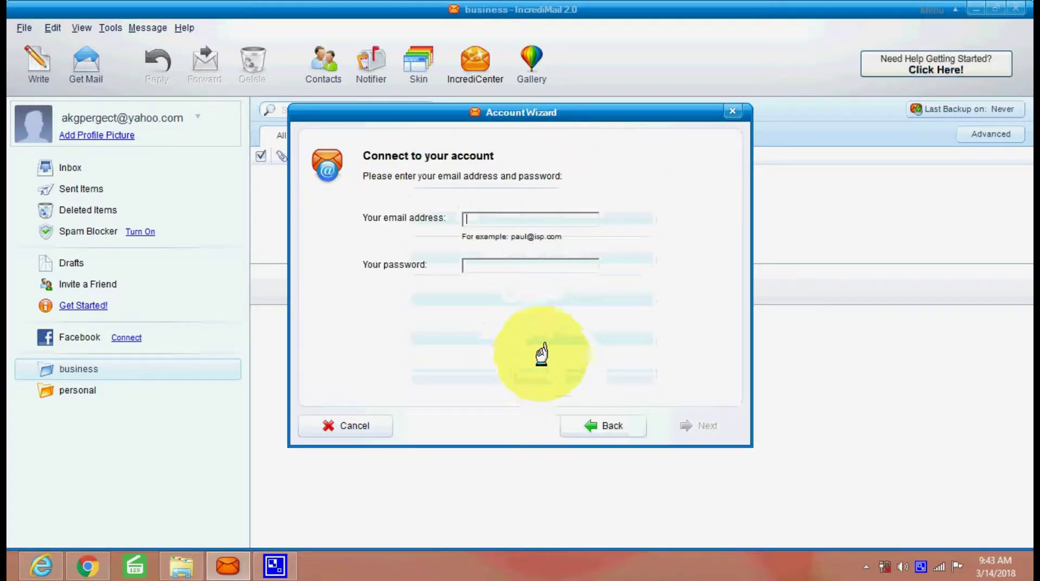
{"action": "left_click", "coordinate": [608, 424]}
{"action": "left_click", "coordinate": [386, 425]}
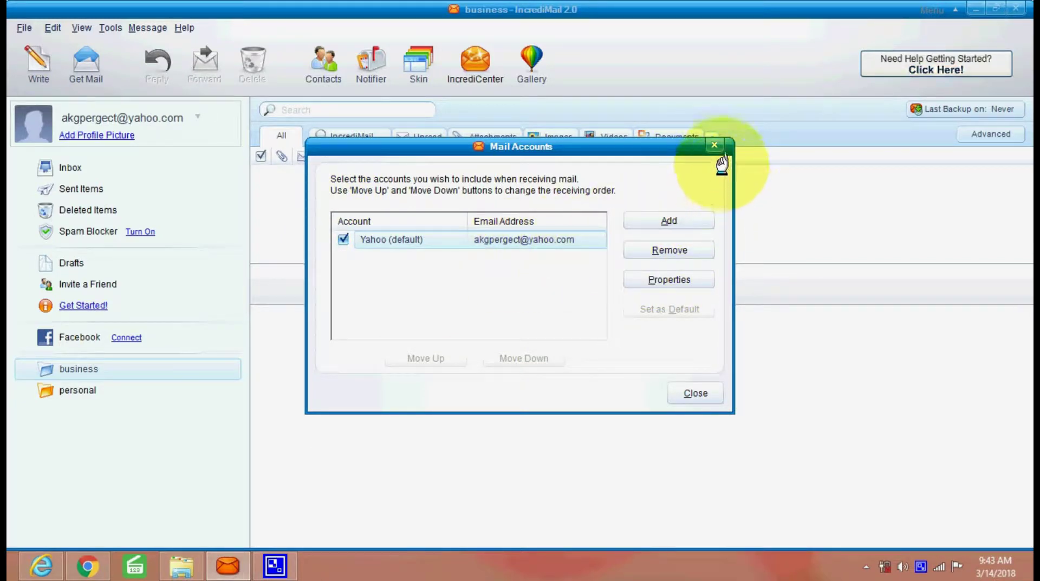
{"action": "left_click", "coordinate": [714, 145]}
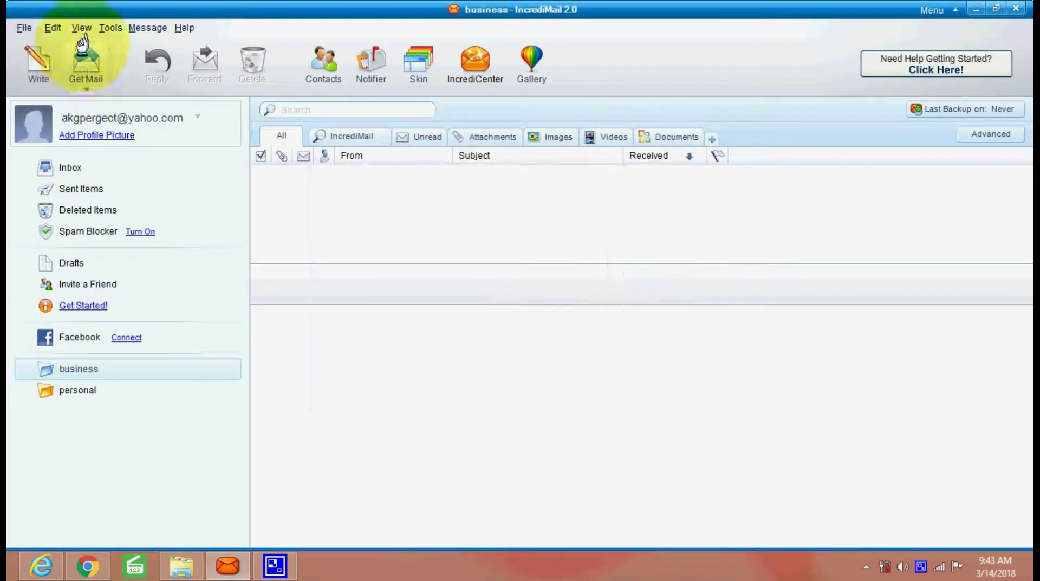
- Open the Tools menu and browse its commands down to Options
{"action": "left_click", "coordinate": [123, 24]}
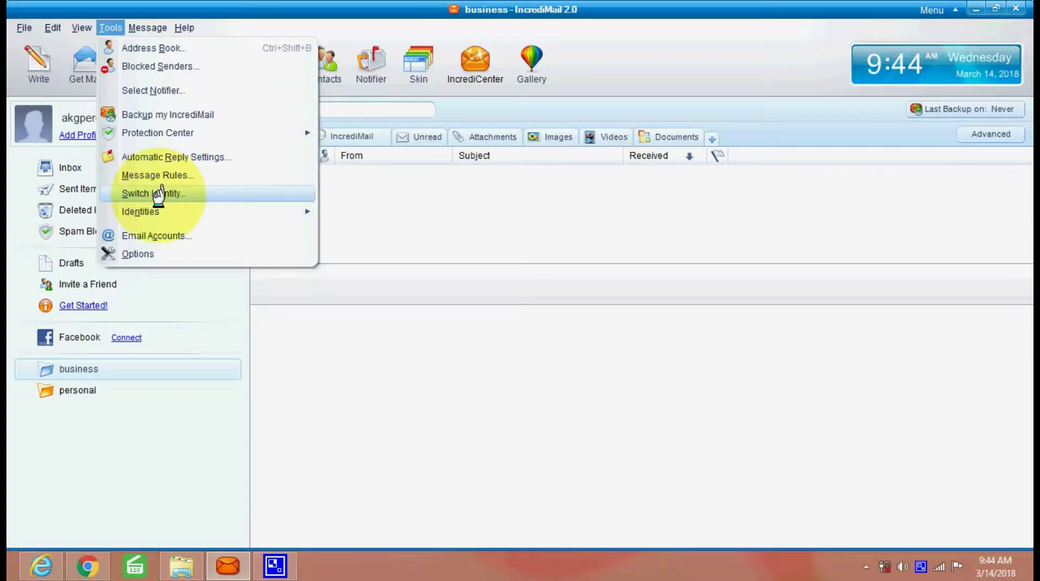
{"action": "mouse_move", "coordinate": [172, 132]}
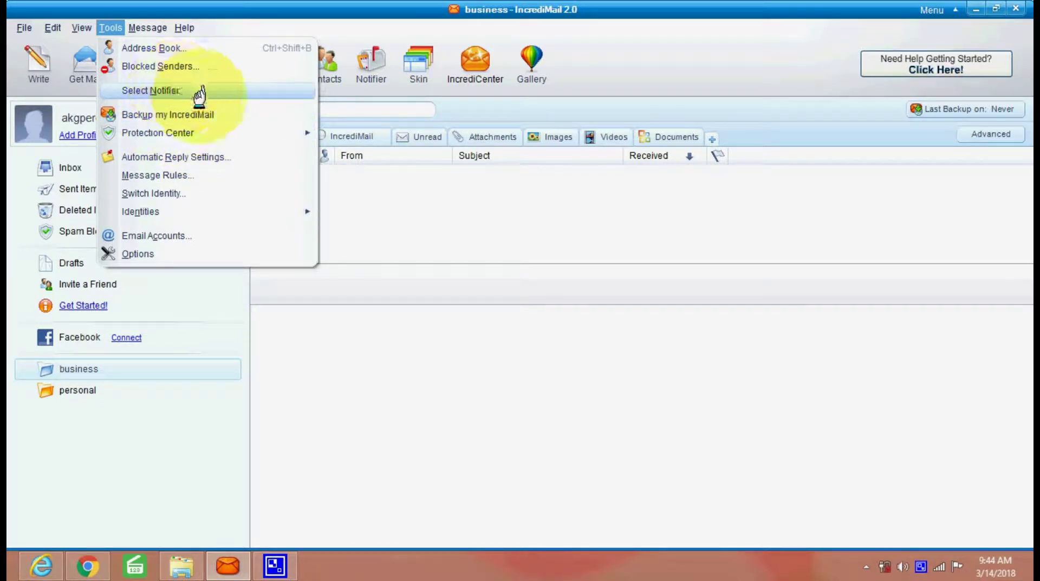
- Open Options and browse the Effects, Emails, Language, Security, User Info and Advanced pages, returning to General
{"action": "left_click", "coordinate": [195, 252]}
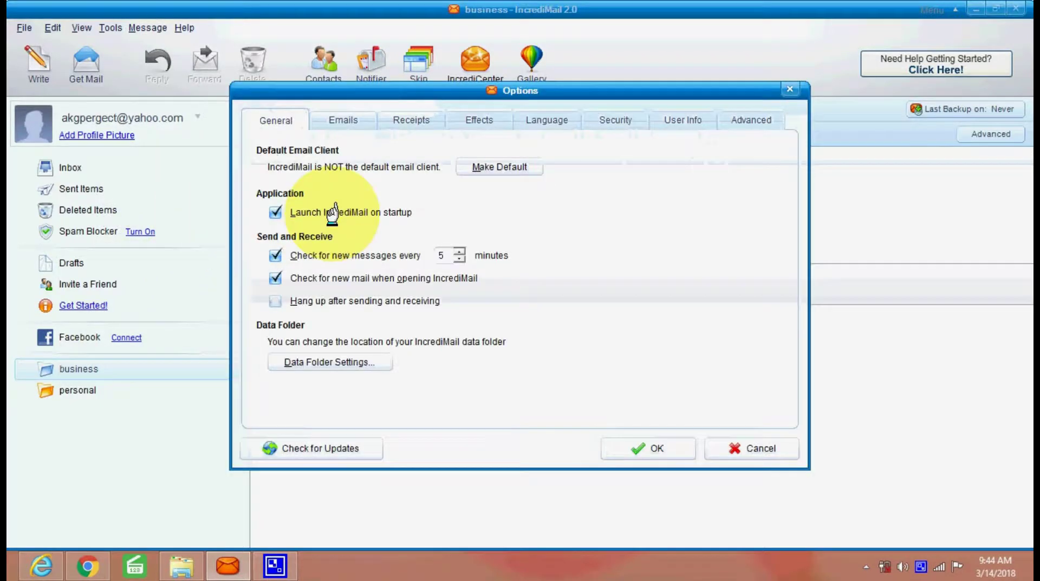
{"action": "left_click", "coordinate": [476, 120]}
{"action": "left_click", "coordinate": [409, 120]}
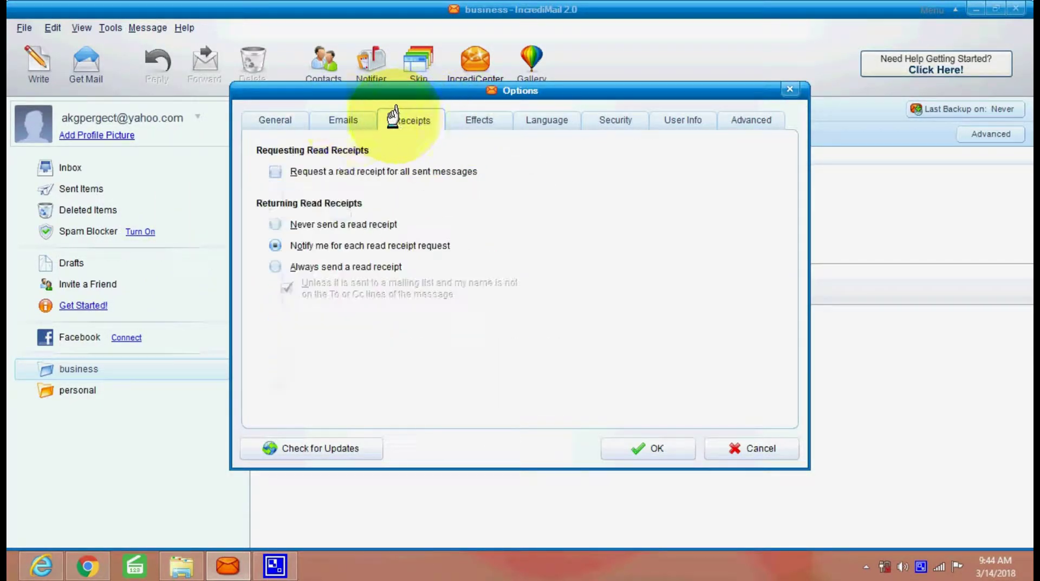
{"action": "left_click", "coordinate": [351, 120]}
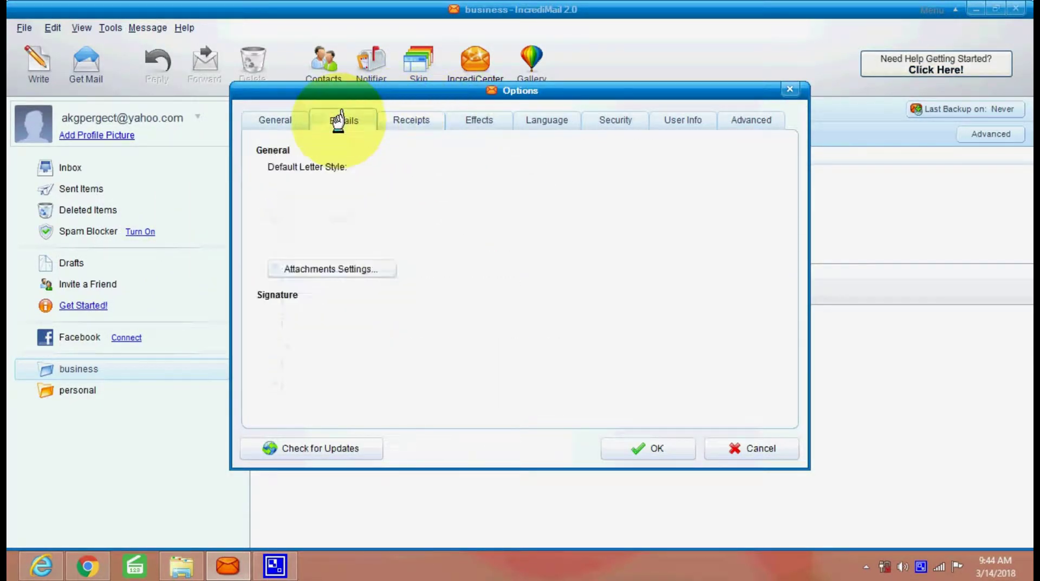
{"action": "left_click", "coordinate": [475, 120]}
{"action": "left_click", "coordinate": [547, 120]}
{"action": "left_click", "coordinate": [617, 120]}
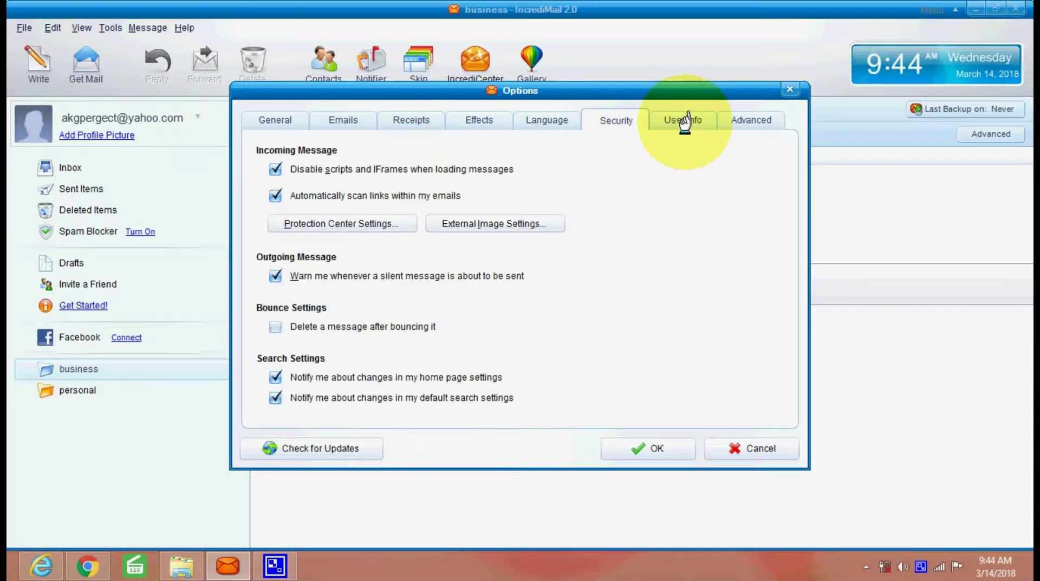
{"action": "left_click", "coordinate": [684, 120]}
{"action": "left_click", "coordinate": [750, 120]}
{"action": "left_click", "coordinate": [287, 120]}
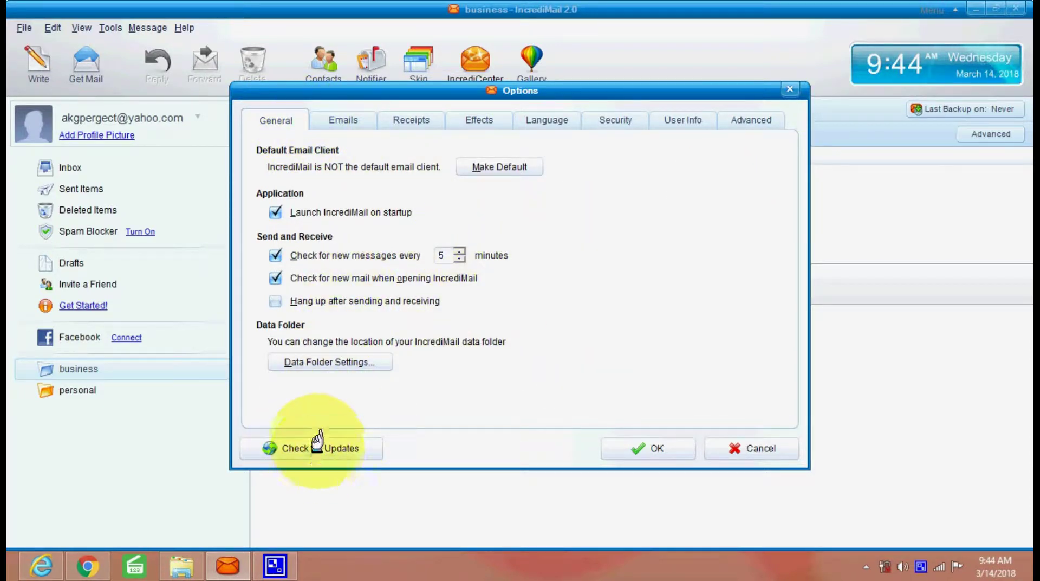
- View the data folder location, then confirm IncrediMail is already the latest version
{"action": "left_click", "coordinate": [345, 361]}
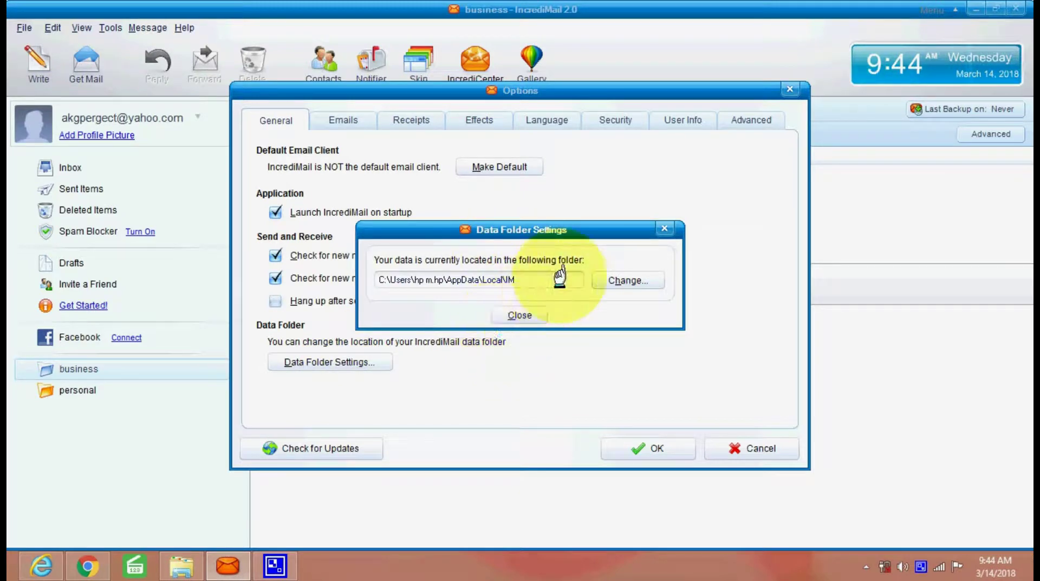
{"action": "left_click", "coordinate": [662, 229]}
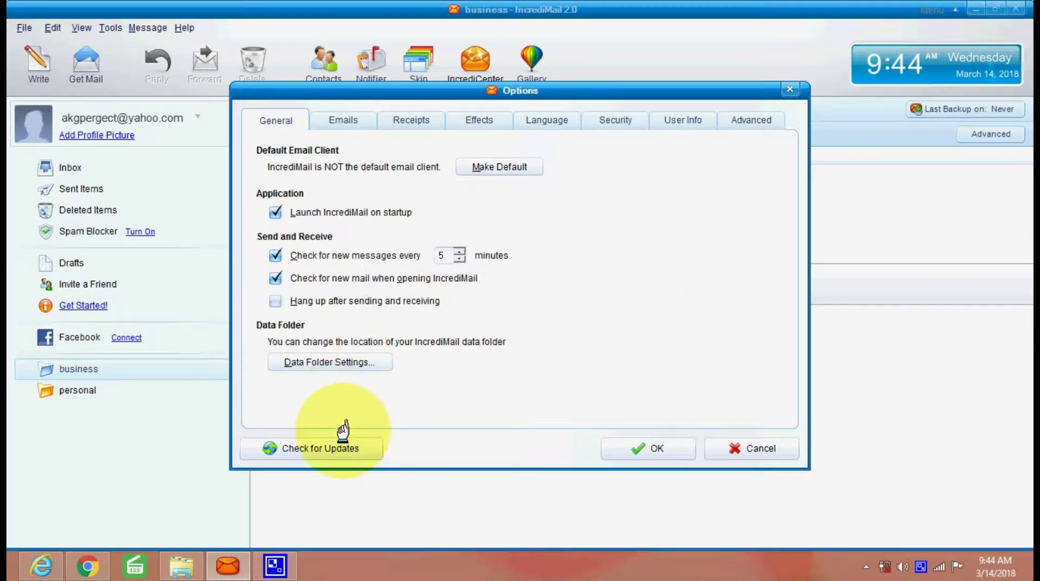
{"action": "left_click", "coordinate": [325, 445]}
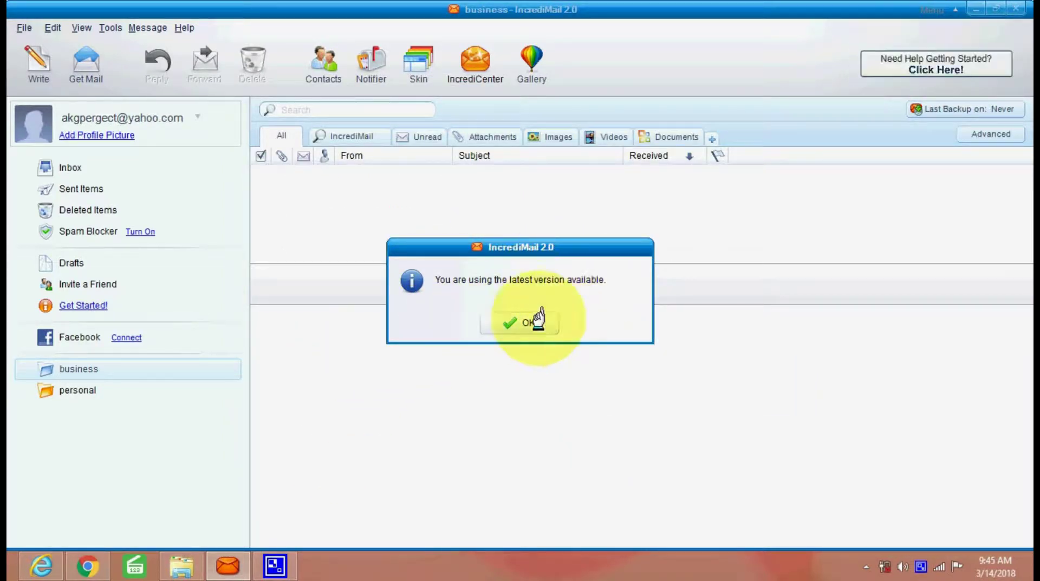
{"action": "left_click", "coordinate": [519, 324]}
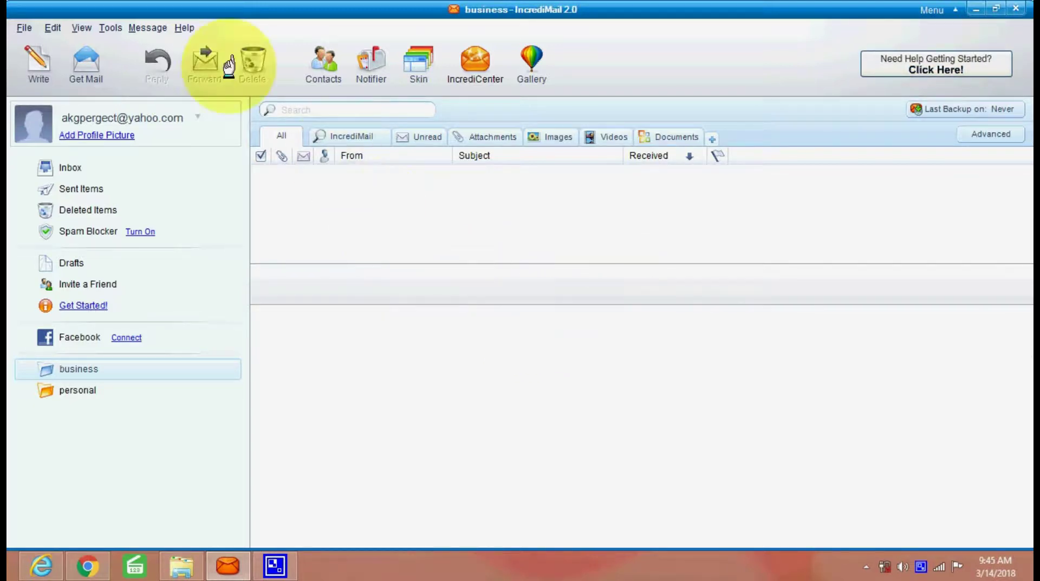
{"action": "left_click", "coordinate": [131, 27]}
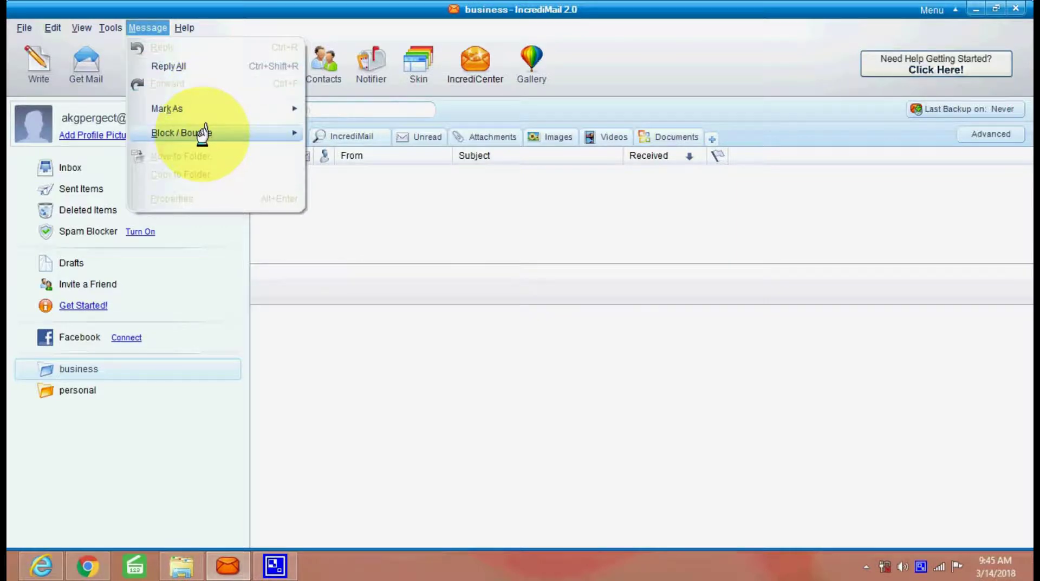
{"action": "mouse_move", "coordinate": [211, 135]}
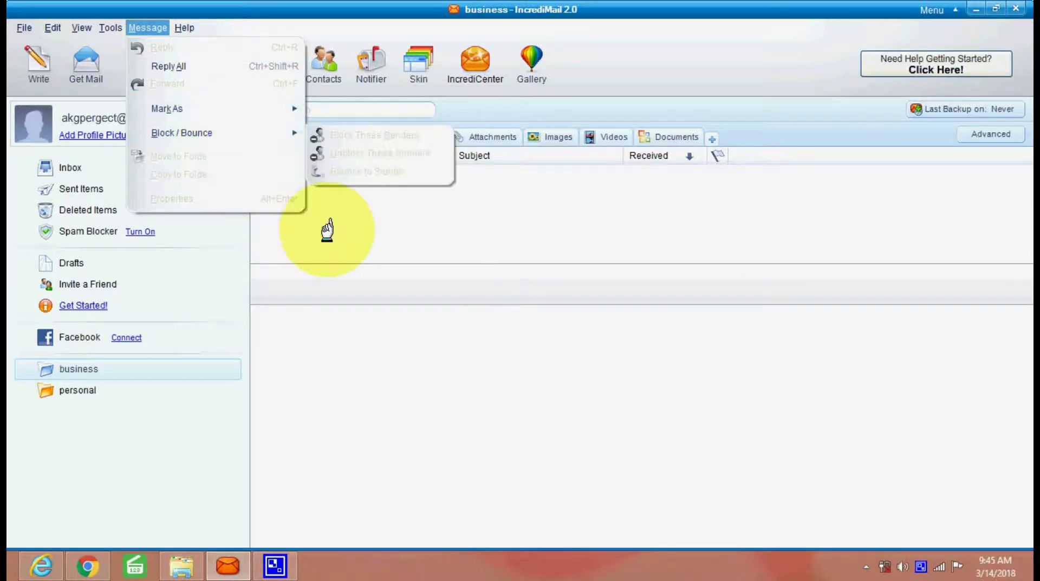
{"action": "left_click", "coordinate": [483, 211]}
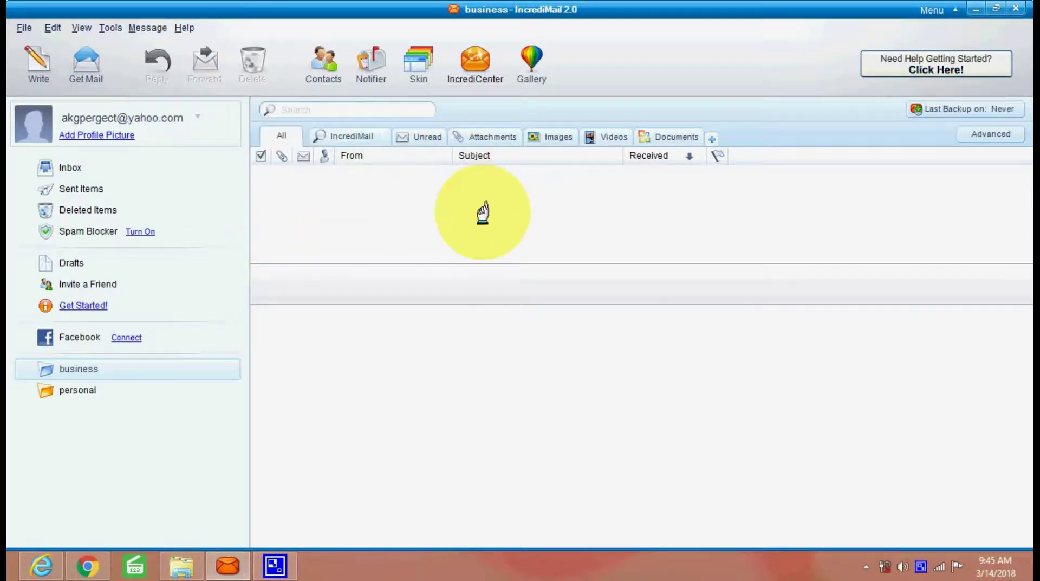